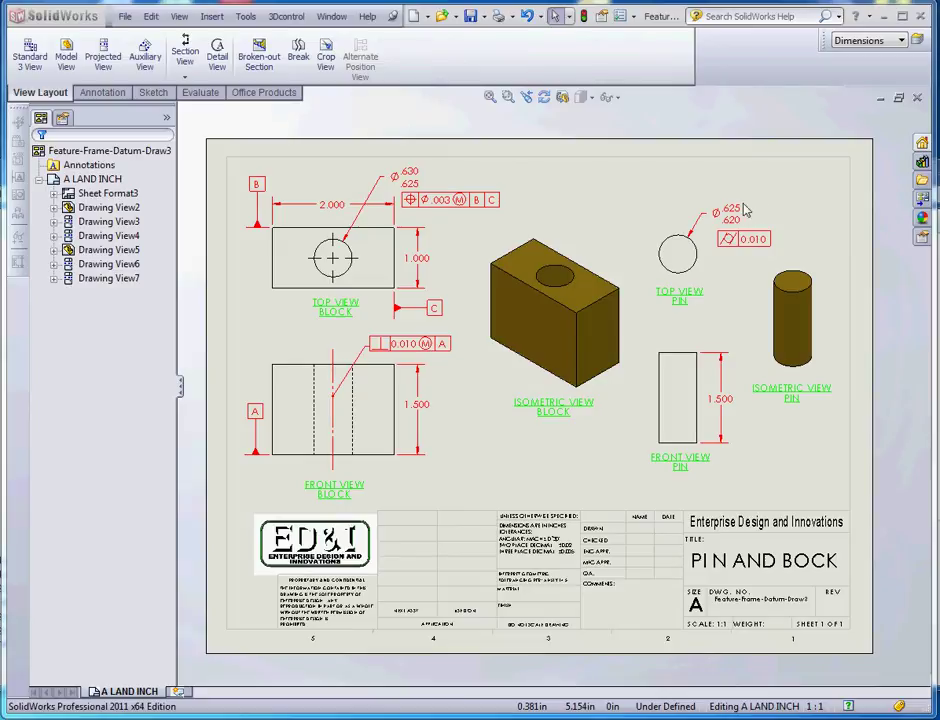
Review the pin diameter's tolerance settings, then close them.
{"action": "left_click", "coordinate": [730, 212]}
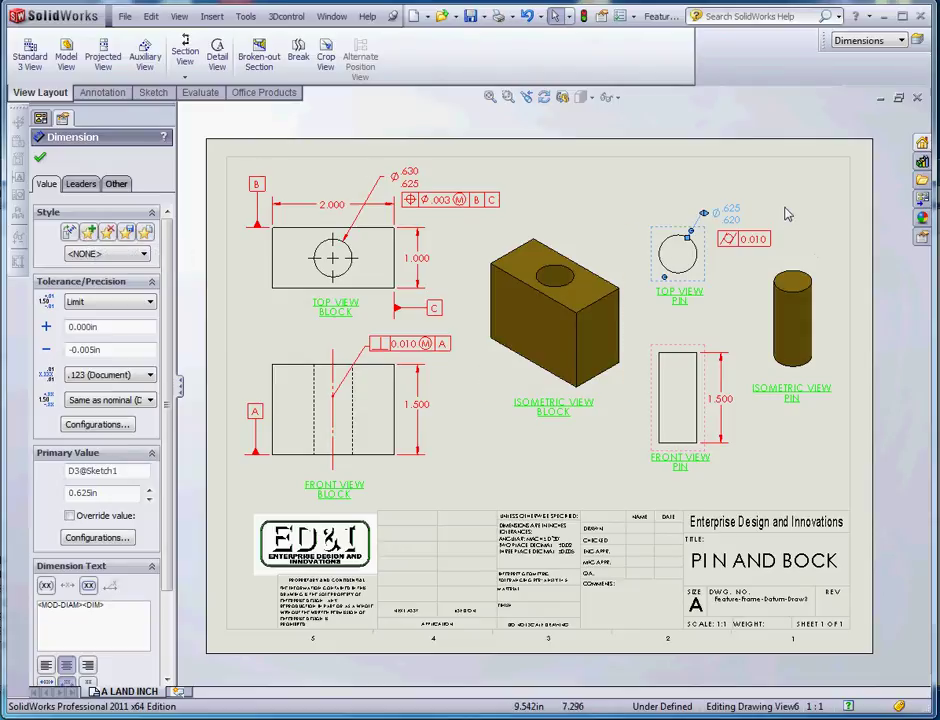
{"action": "left_click", "coordinate": [786, 250]}
{"action": "scroll", "coordinate": [760, 270], "scroll_direction": "up", "scroll_amount": 1}
{"action": "scroll", "coordinate": [741, 293], "scroll_direction": "down", "scroll_amount": 4}
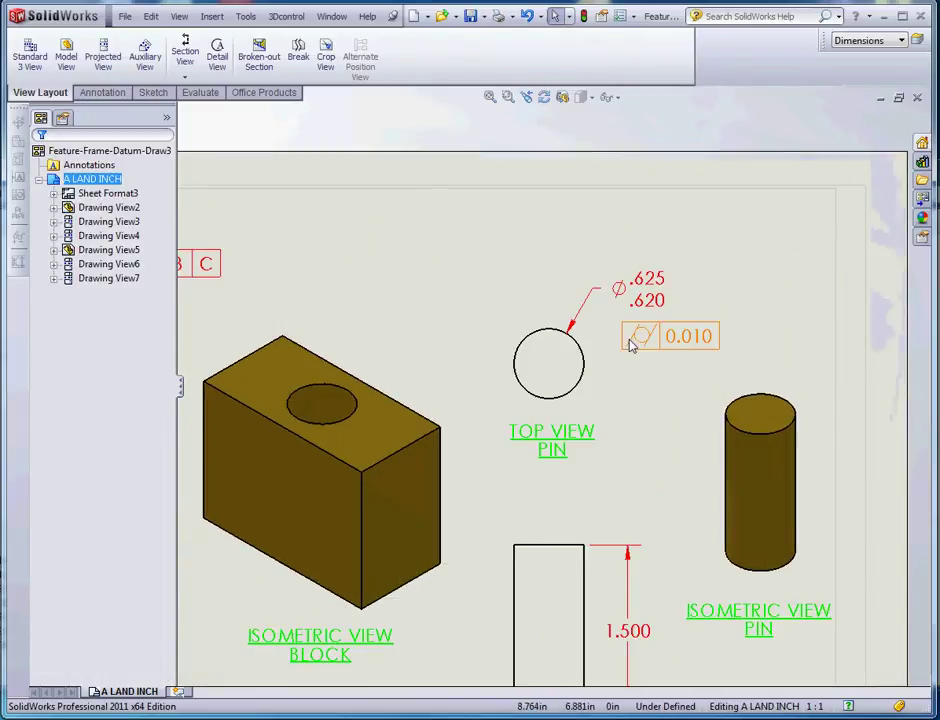
{"action": "scroll", "coordinate": [629, 341], "scroll_direction": "up", "scroll_amount": 4}
{"action": "scroll", "coordinate": [470, 413], "scroll_direction": "down", "scroll_amount": 3}
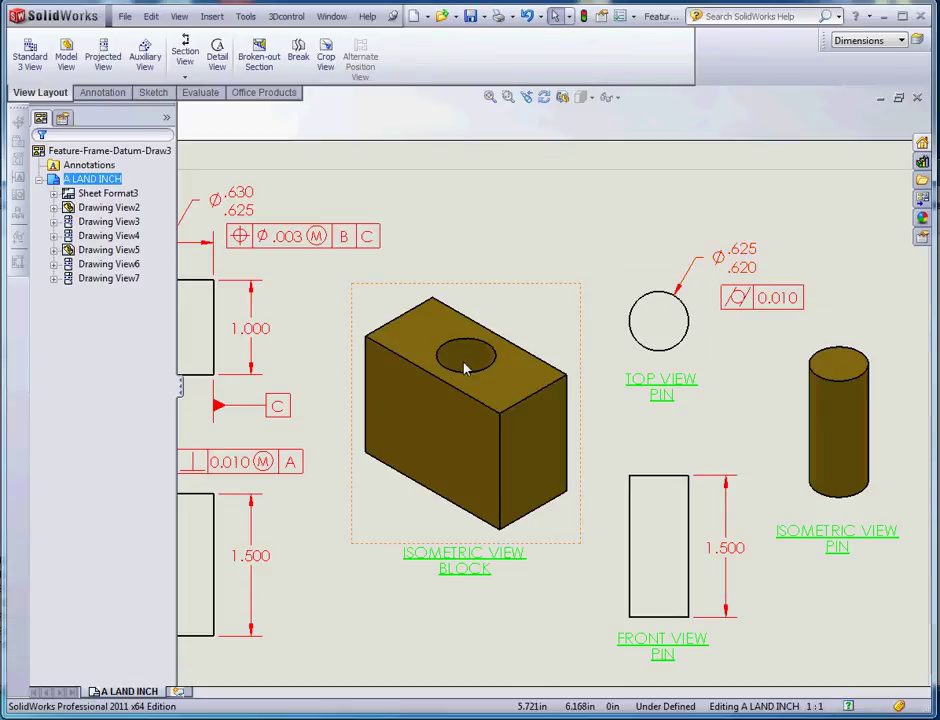
{"action": "scroll", "coordinate": [465, 368], "scroll_direction": "up", "scroll_amount": 5}
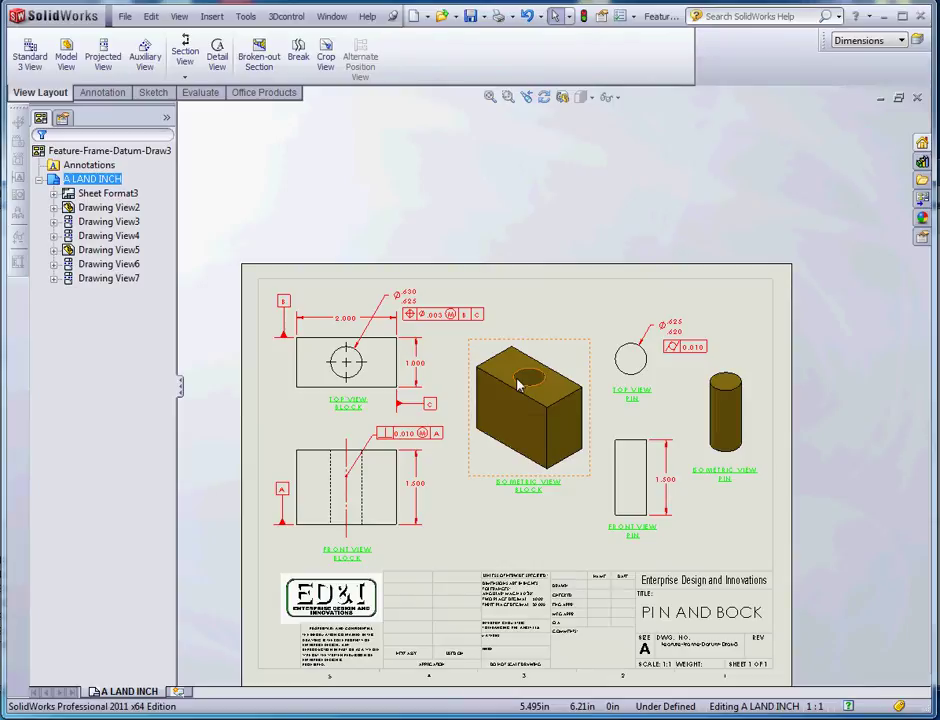
{"action": "scroll", "coordinate": [612, 362], "scroll_direction": "down", "scroll_amount": 2}
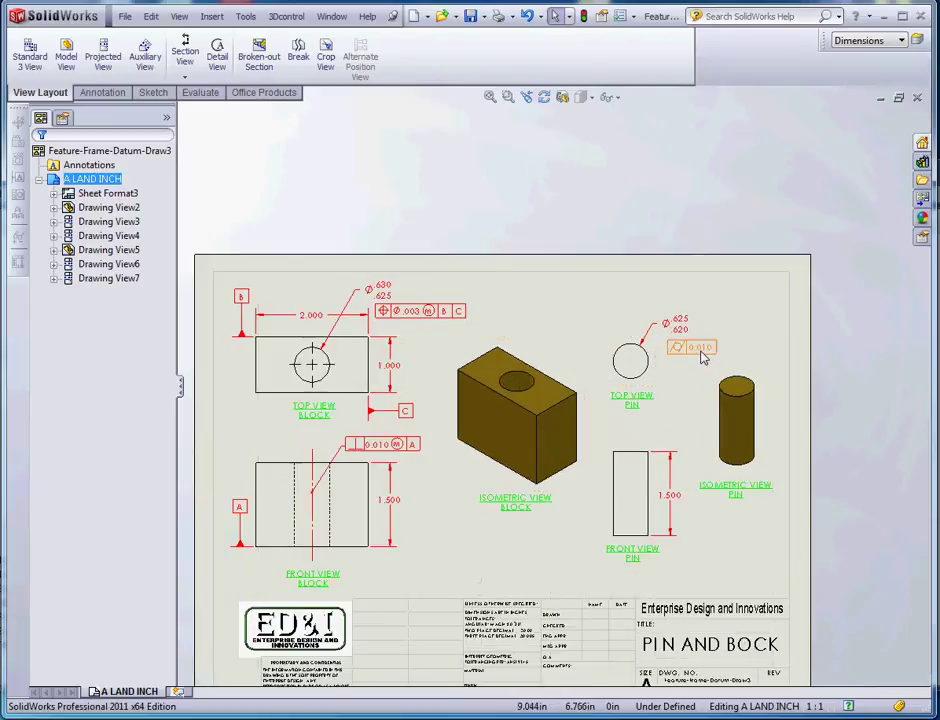
{"action": "scroll", "coordinate": [703, 357], "scroll_direction": "down", "scroll_amount": 1}
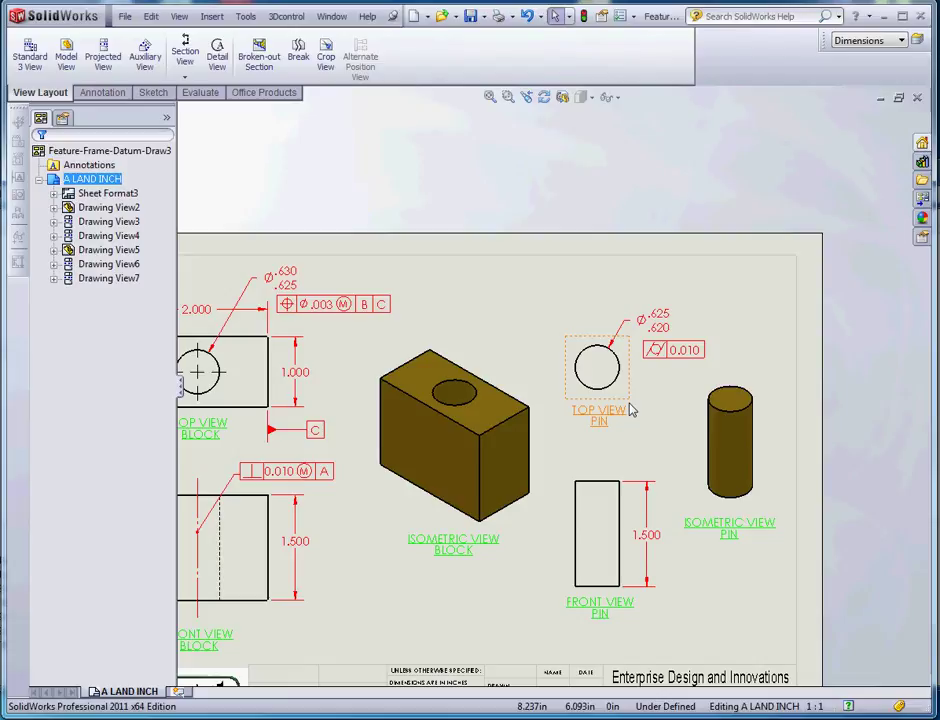
{"action": "scroll", "coordinate": [650, 362], "scroll_direction": "down", "scroll_amount": 3}
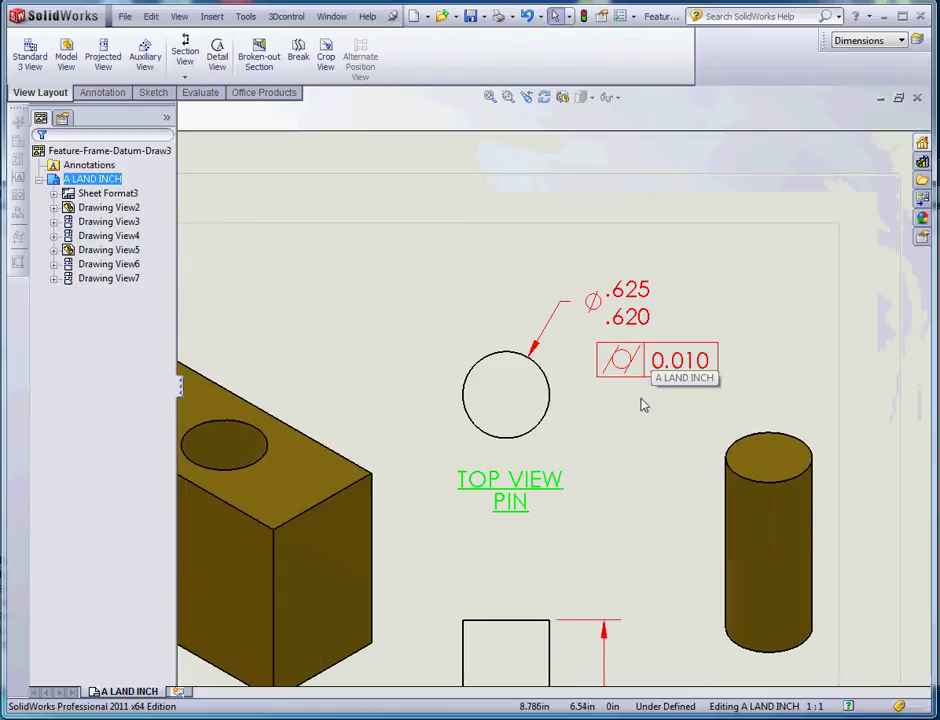
Check the cylindricity feature control frame, keeping cylindricity as its symbol.
{"action": "double_click", "coordinate": [637, 381]}
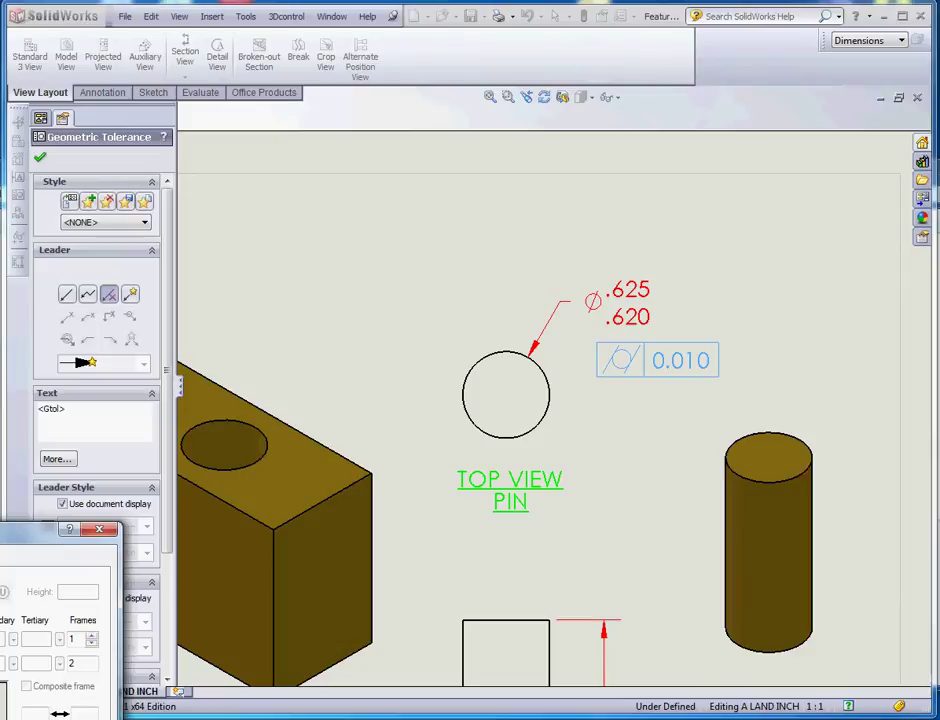
{"action": "left_click_drag", "start_coordinate": [348, 101], "coordinate": [316, 148]}
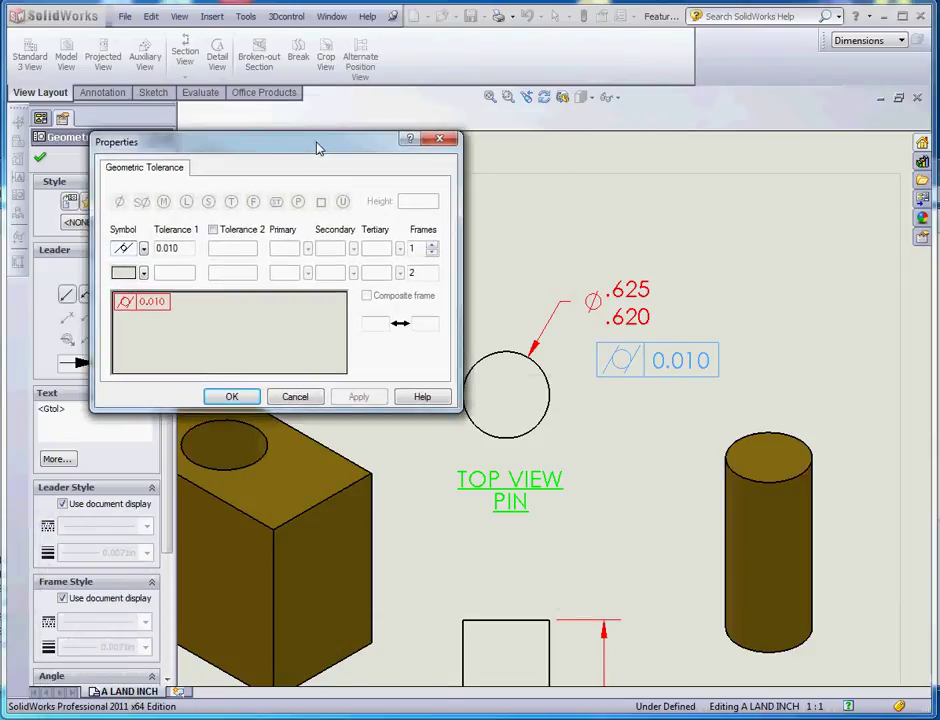
{"action": "left_click", "coordinate": [144, 249]}
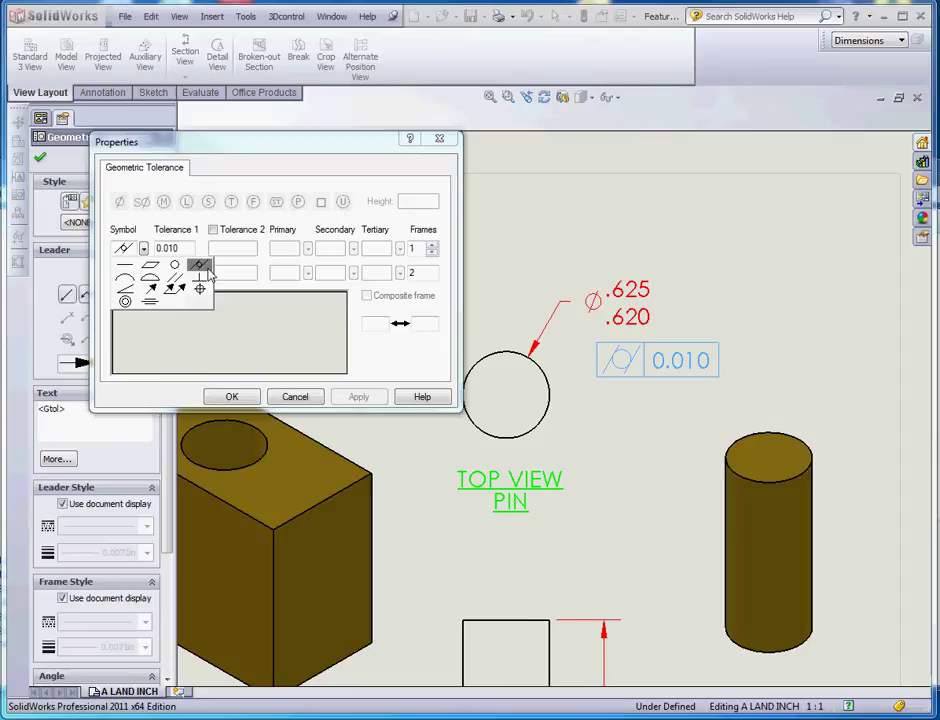
{"action": "left_click", "coordinate": [121, 250]}
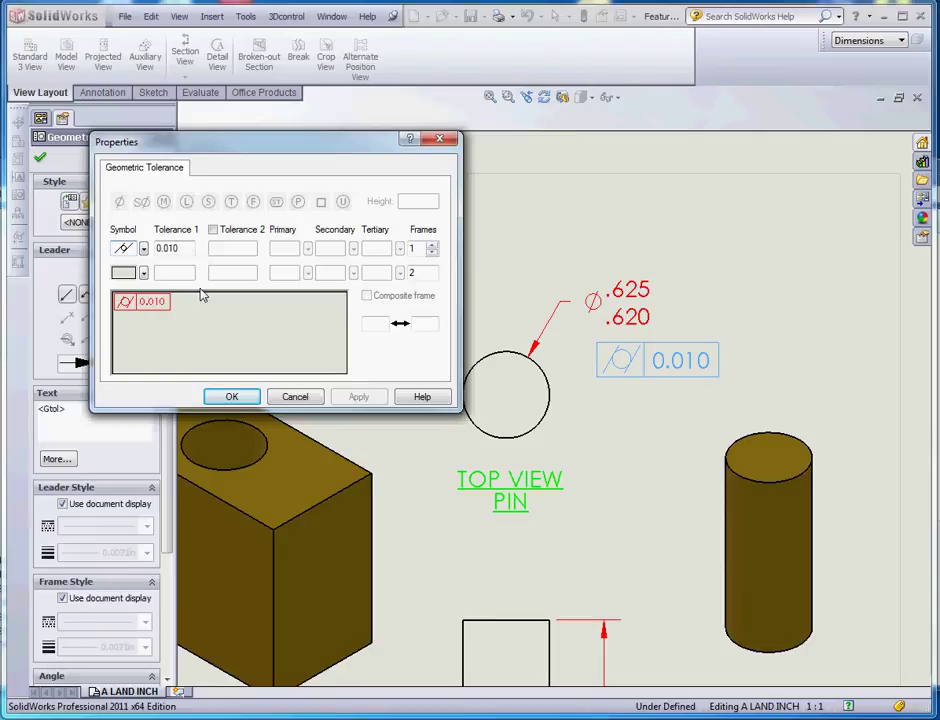
{"action": "left_click", "coordinate": [238, 397]}
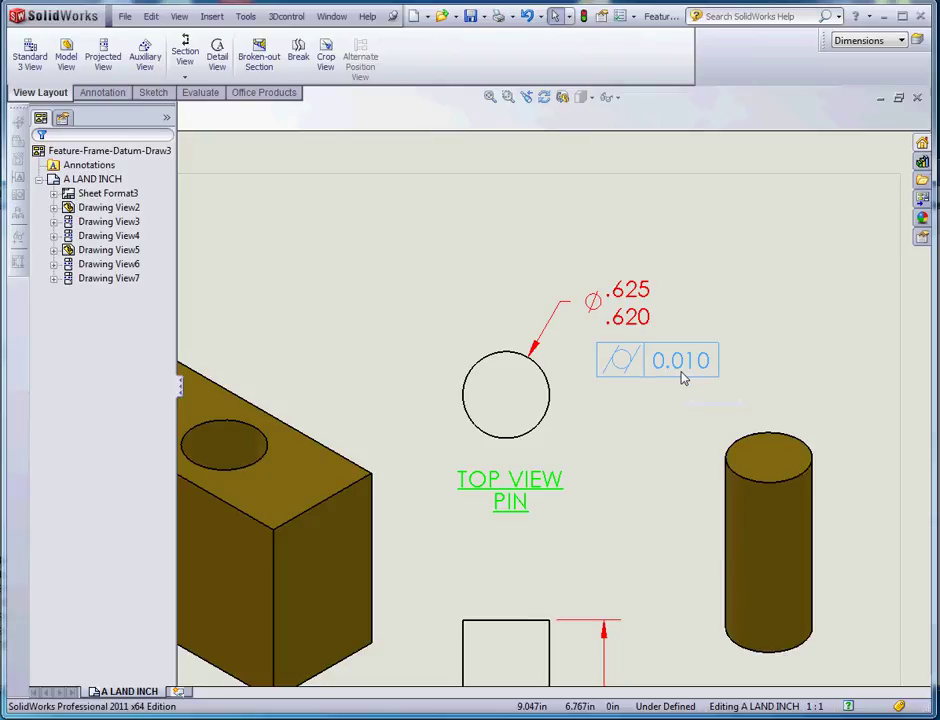
{"action": "scroll", "coordinate": [634, 440], "scroll_direction": "up", "scroll_amount": 4}
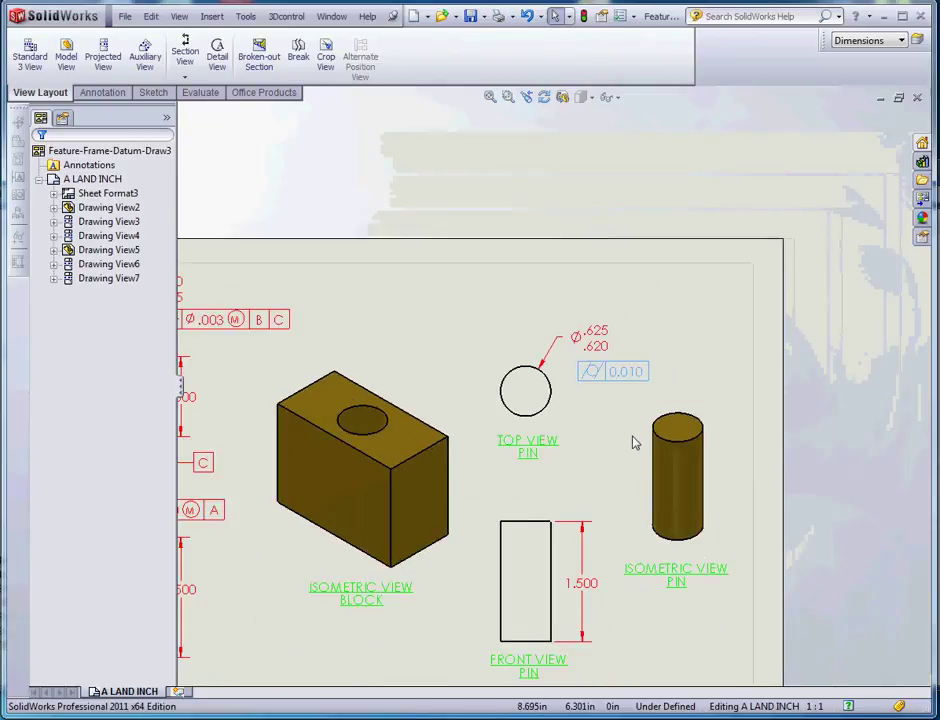
{"action": "scroll", "coordinate": [541, 426], "scroll_direction": "down", "scroll_amount": 4}
{"action": "scroll", "coordinate": [546, 388], "scroll_direction": "down", "scroll_amount": 2}
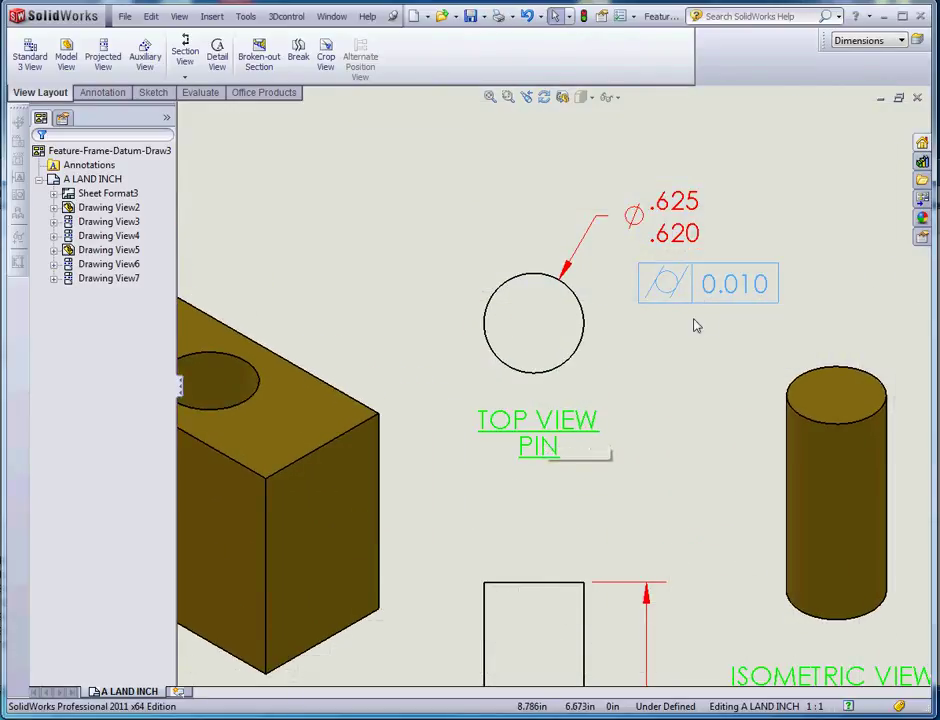
{"action": "scroll", "coordinate": [680, 346], "scroll_direction": "down", "scroll_amount": 1}
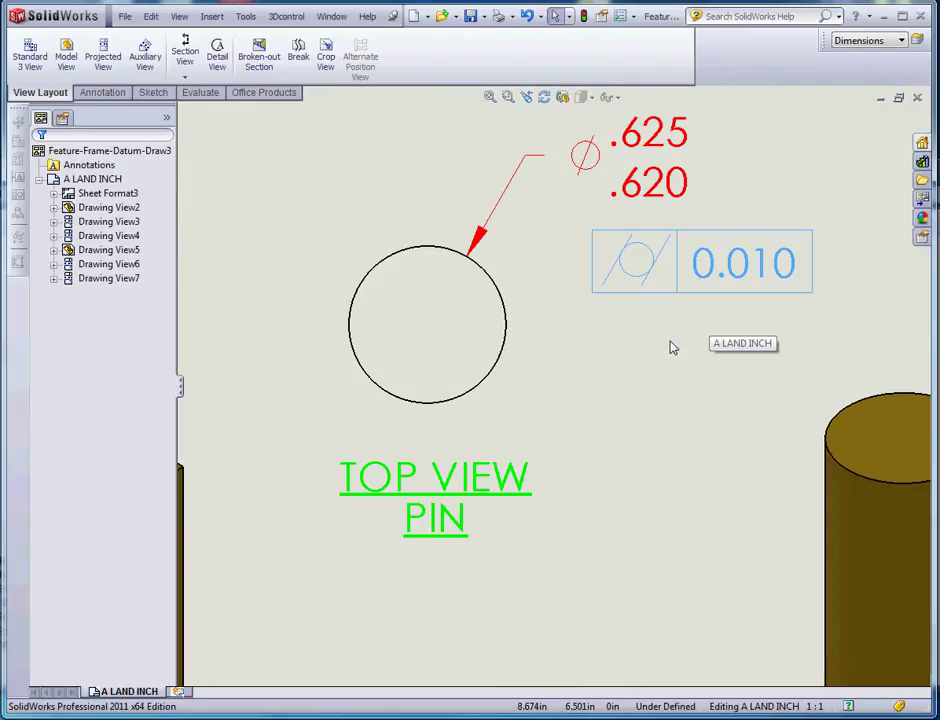
{"action": "scroll", "coordinate": [650, 370], "scroll_direction": "up", "scroll_amount": 5}
{"action": "scroll", "coordinate": [210, 464], "scroll_direction": "down", "scroll_amount": 3}
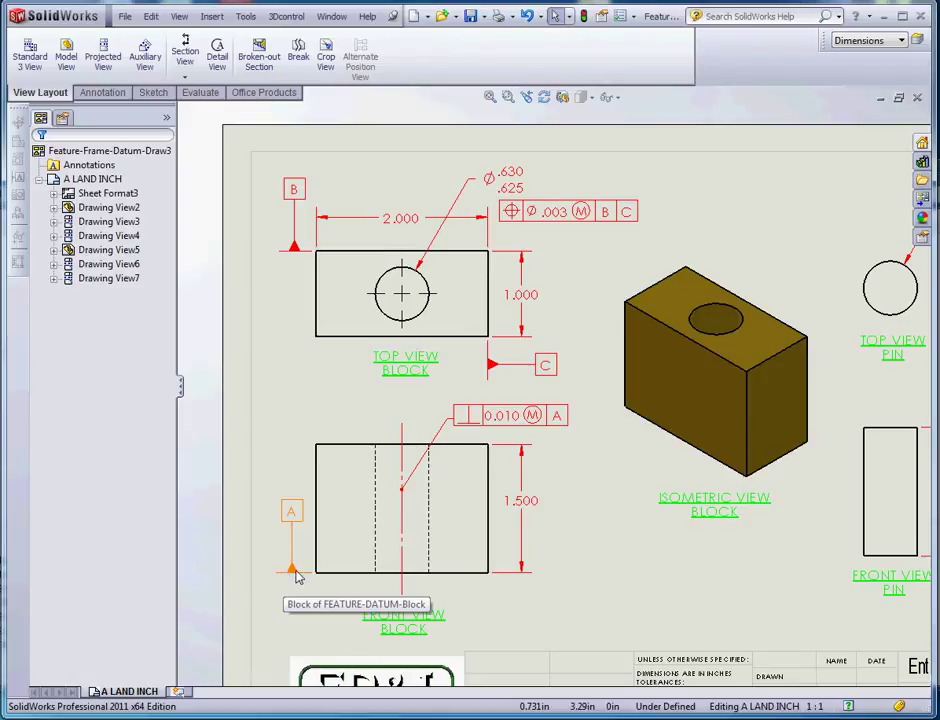
Inspect the block hole's Ø.630/.625 limit tolerance: +0.005in/−0.000in on 0.625in nominal.
{"action": "scroll", "coordinate": [552, 460], "scroll_direction": "up", "scroll_amount": 3}
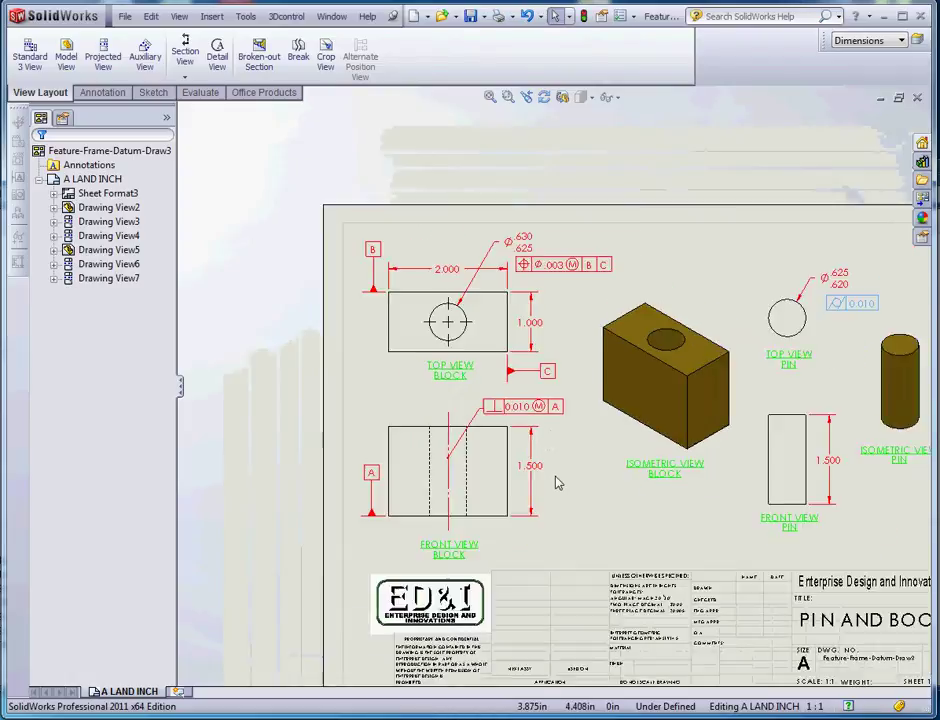
{"action": "scroll", "coordinate": [627, 361], "scroll_direction": "down", "scroll_amount": 3}
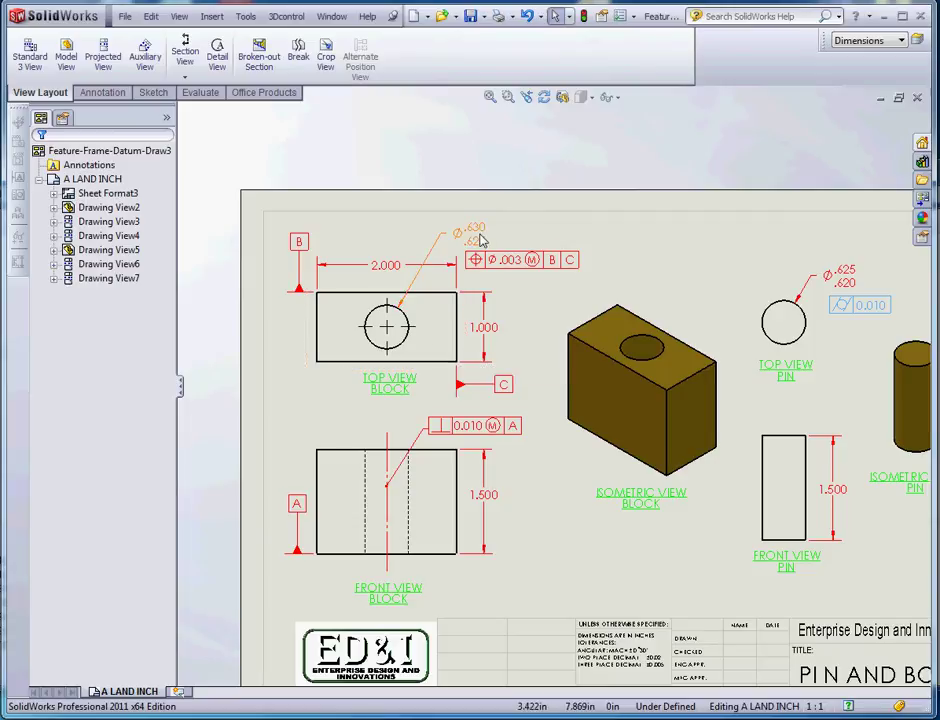
{"action": "scroll", "coordinate": [479, 240], "scroll_direction": "down", "scroll_amount": 5}
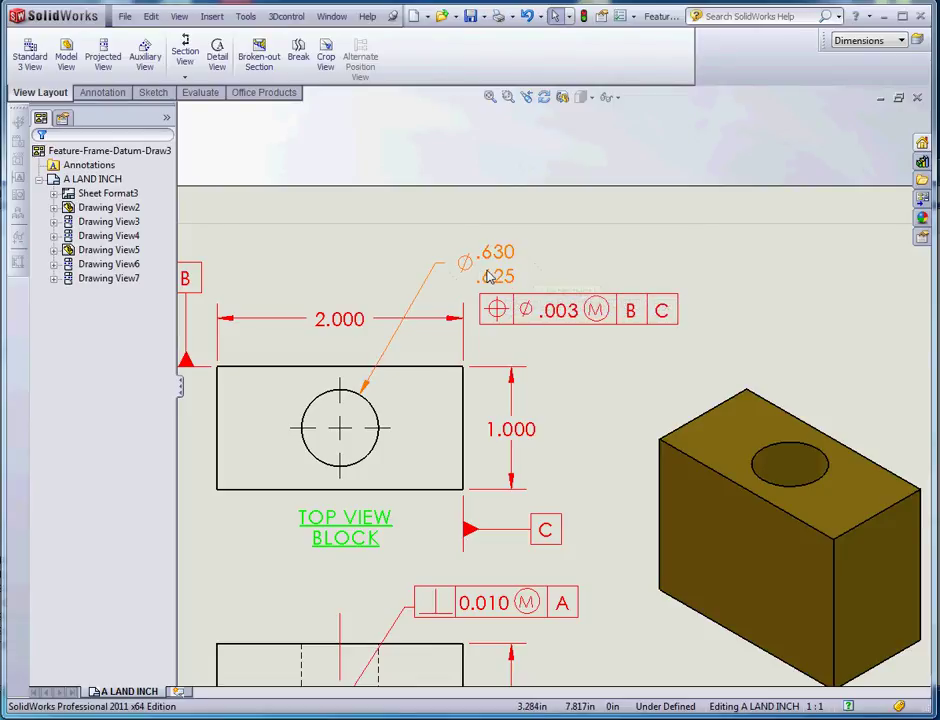
{"action": "left_click", "coordinate": [490, 274]}
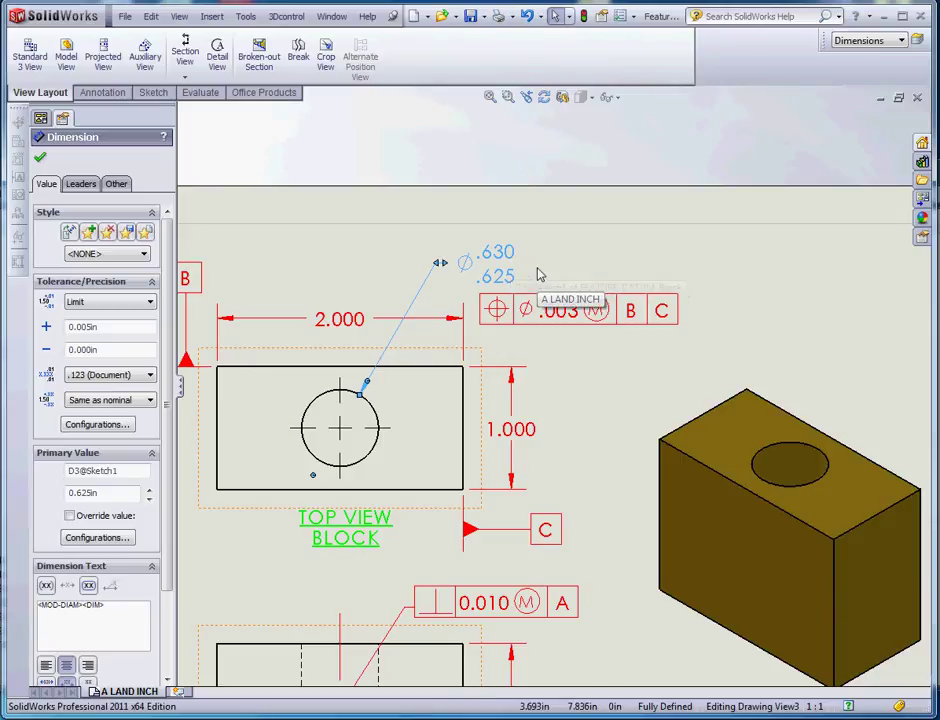
{"action": "scroll", "coordinate": [588, 387], "scroll_direction": "up", "scroll_amount": 4}
{"action": "scroll", "coordinate": [745, 451], "scroll_direction": "up", "scroll_amount": 3}
{"action": "scroll", "coordinate": [699, 405], "scroll_direction": "down", "scroll_amount": 2}
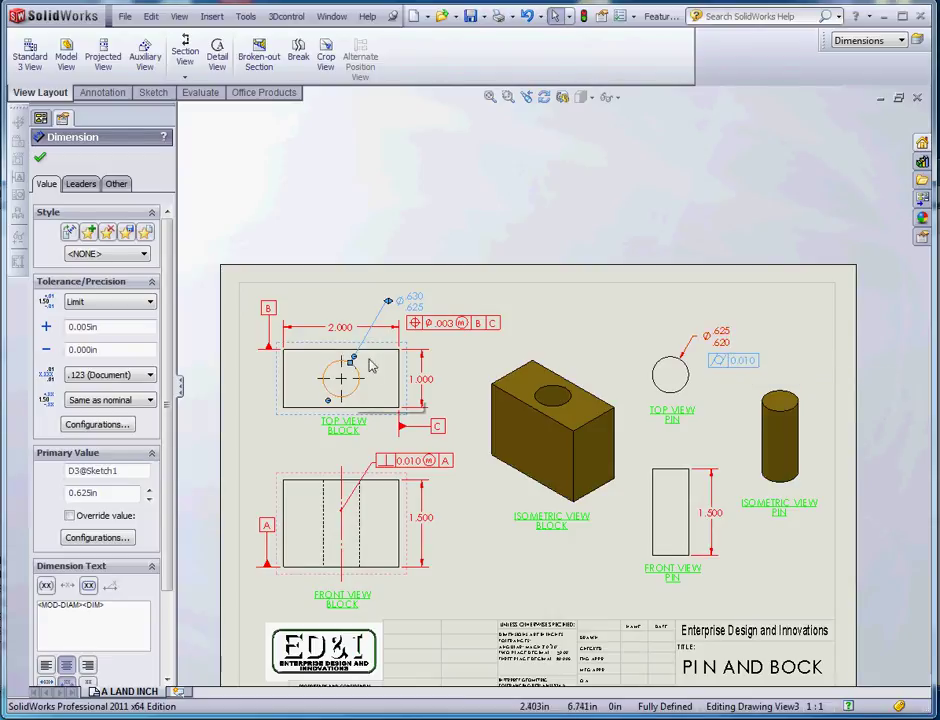
{"action": "scroll", "coordinate": [417, 308], "scroll_direction": "up", "scroll_amount": 2}
{"action": "scroll", "coordinate": [450, 320], "scroll_direction": "down", "scroll_amount": 1}
{"action": "scroll", "coordinate": [497, 290], "scroll_direction": "up", "scroll_amount": 2}
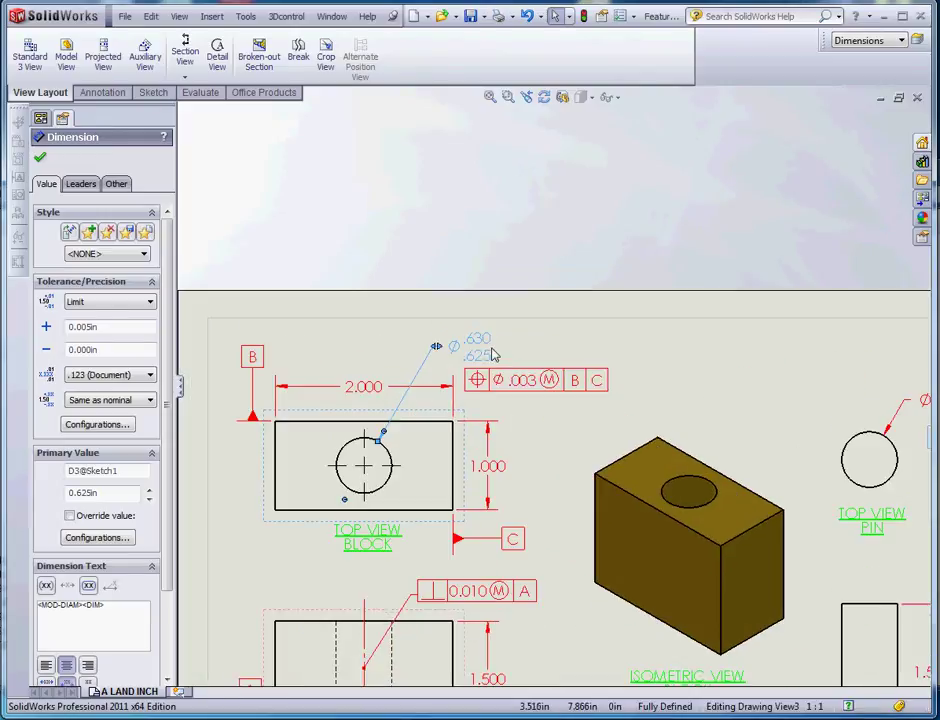